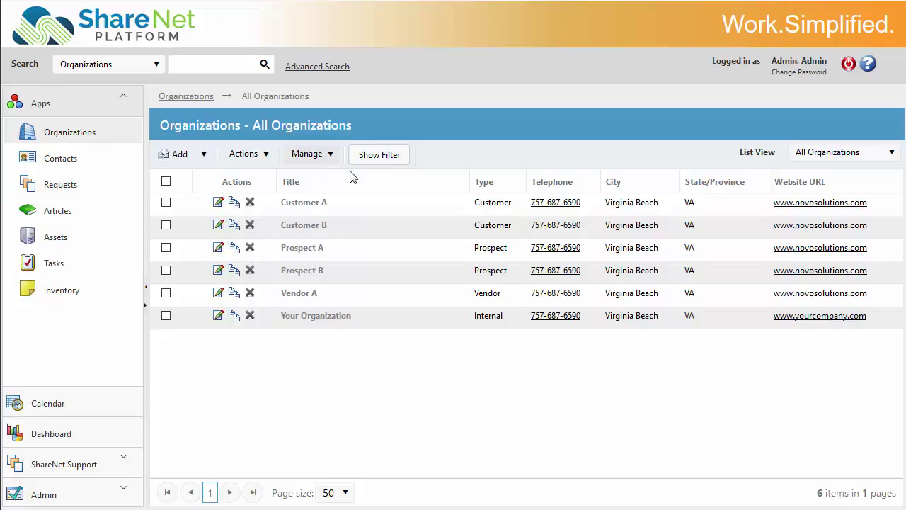
# Open Customer B's record and view its related service contracts
pyautogui.click(219, 226)
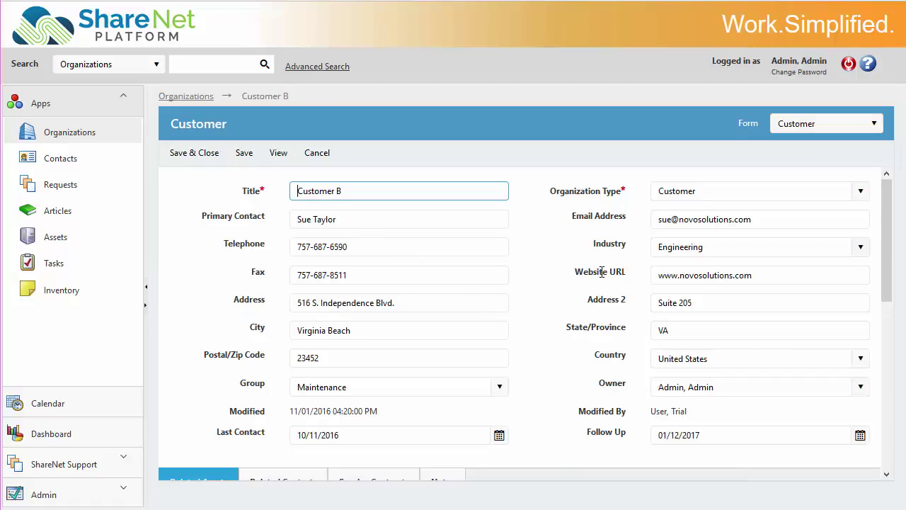
pyautogui.scroll(-5, 605, 304)
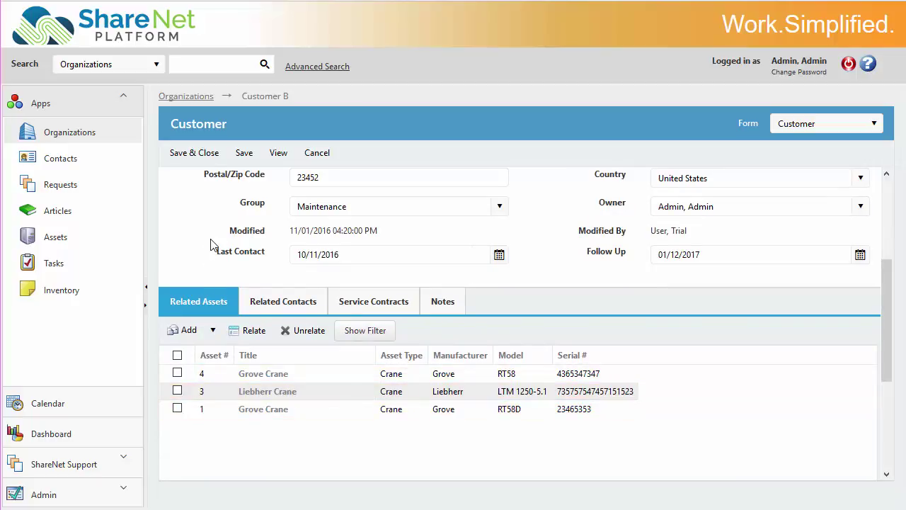
pyautogui.click(368, 306)
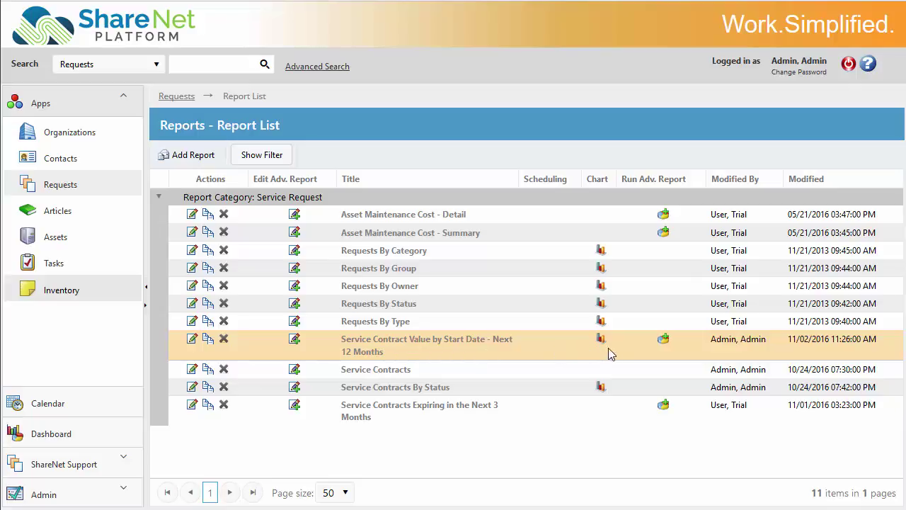
# Run the Service Contract Value by Start Date – Next 12 Months report, totalling $85,000
pyautogui.click(662, 340)
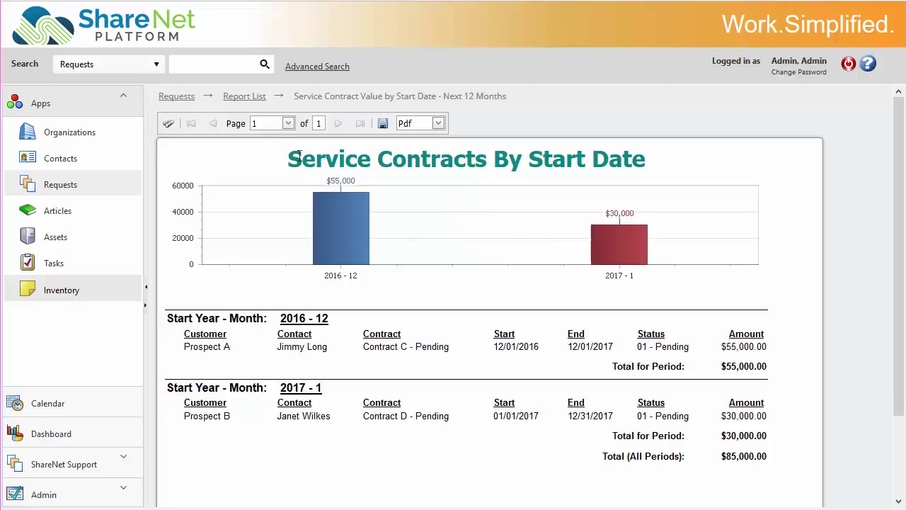
# Back on the report list, run Service Contracts Expiring in the Next 3 Months
pyautogui.click(244, 97)
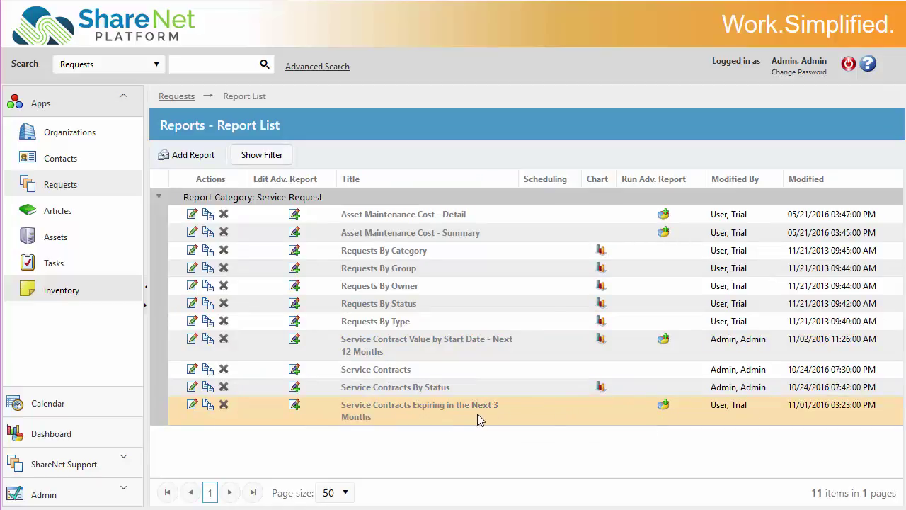
pyautogui.click(663, 406)
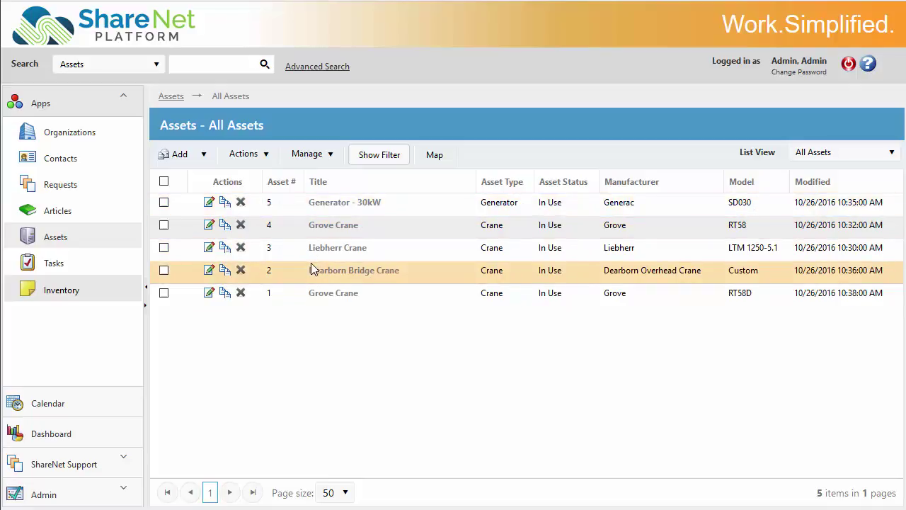
# Open the Grove Crane asset and review its maintenance/inspections, service contracts and related organizations
pyautogui.click(209, 224)
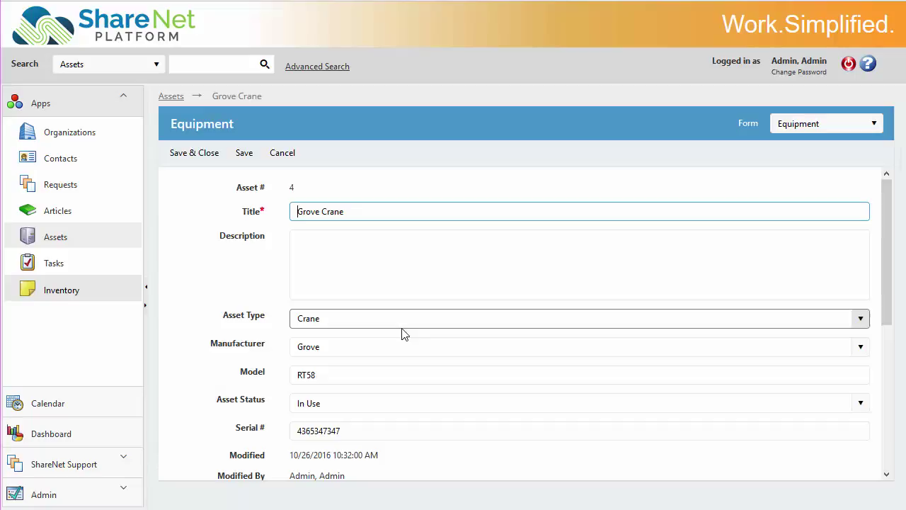
pyautogui.scroll(-3, 256, 296)
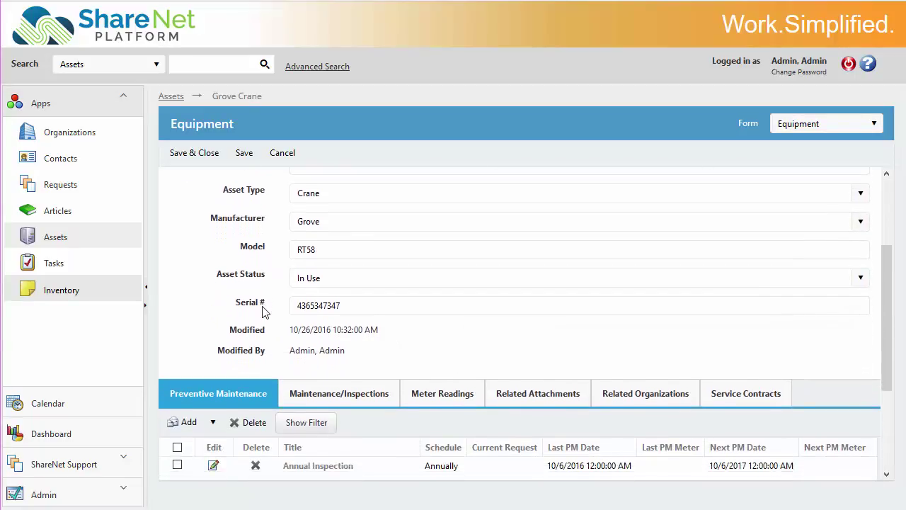
pyautogui.scroll(-2, 261, 298)
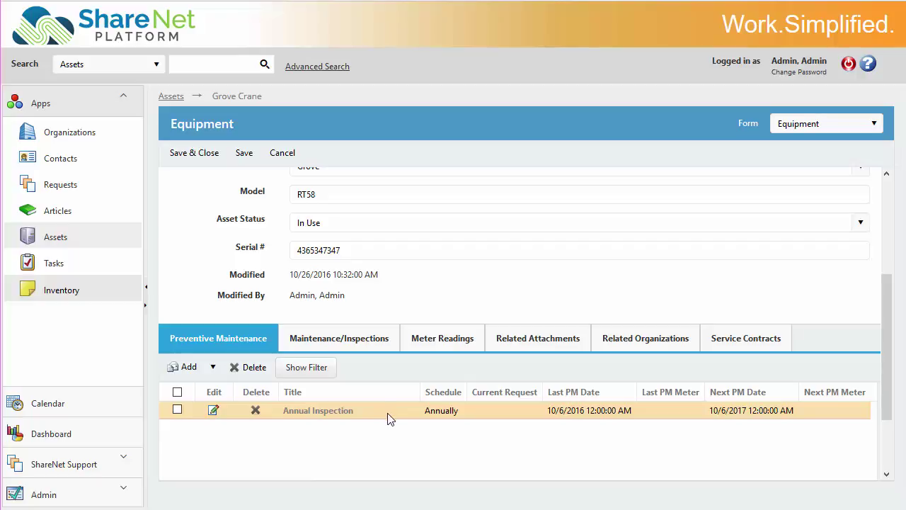
pyautogui.click(356, 345)
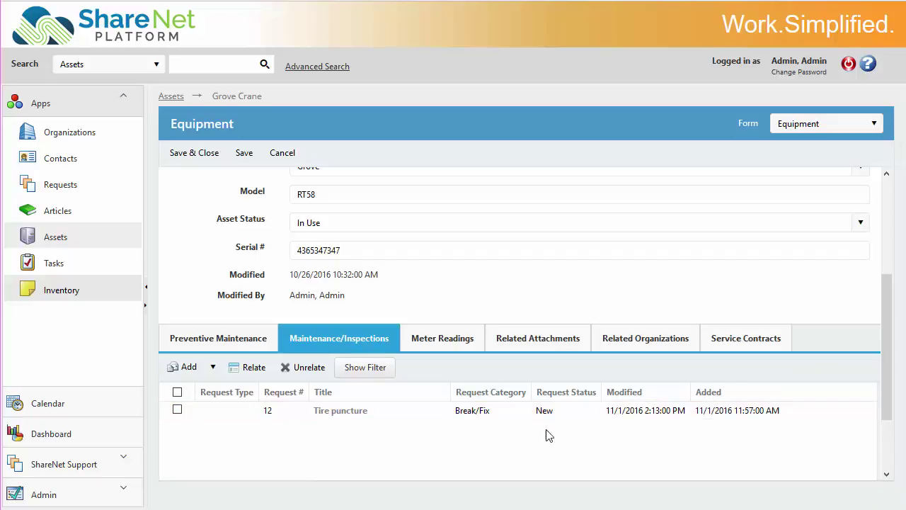
pyautogui.click(742, 344)
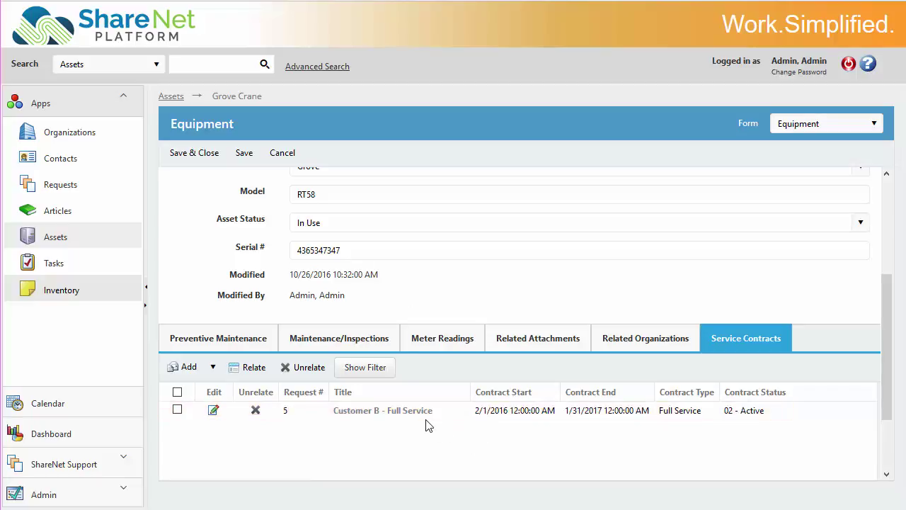
pyautogui.click(642, 343)
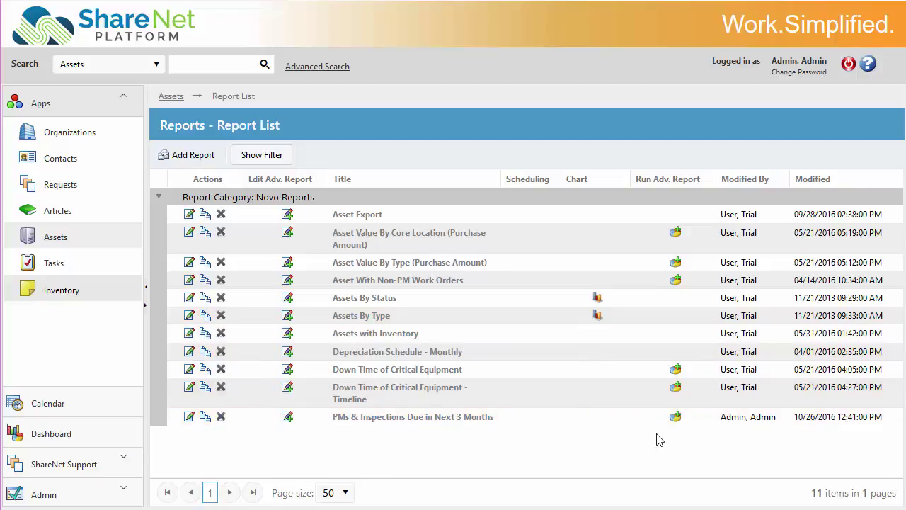
# Check the PMs & Inspections Due in Next 3 Months report's schedule and output formats
pyautogui.click(675, 418)
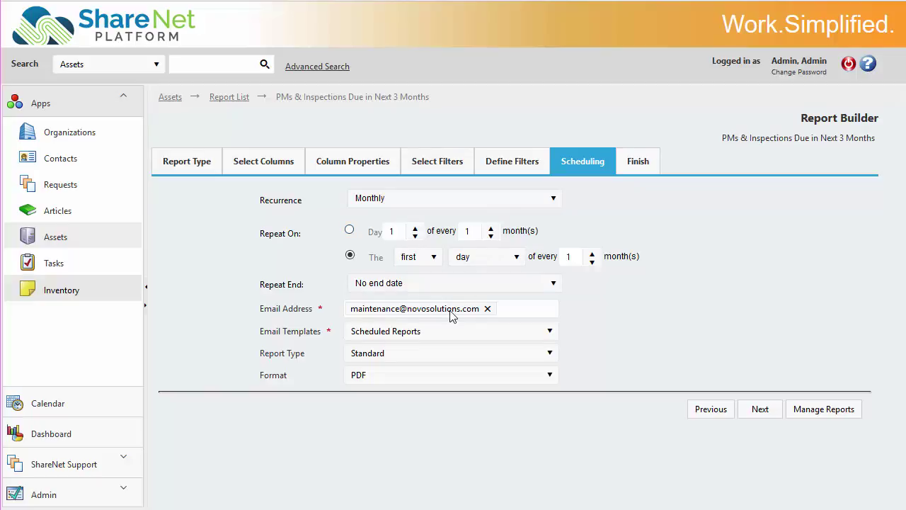
pyautogui.click(396, 374)
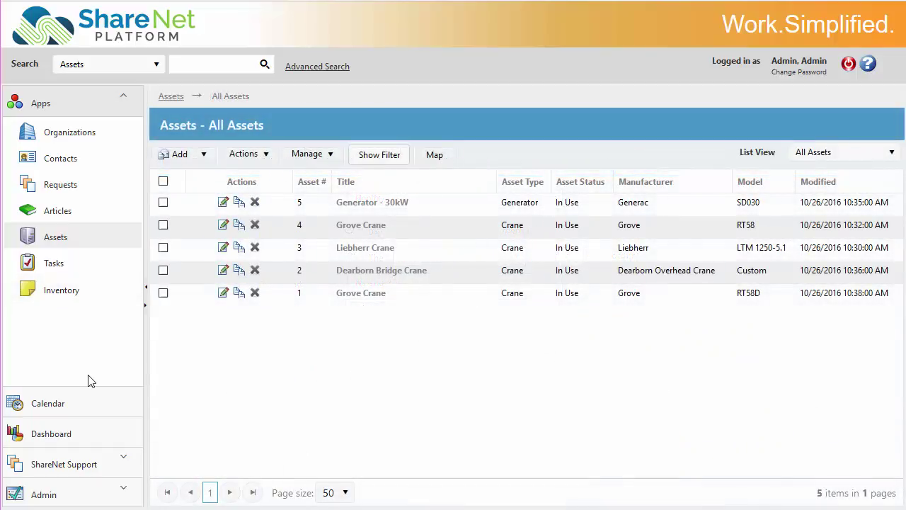
# Show the work-orders calendar for Tuesday, November 1, 2016
pyautogui.click(60, 407)
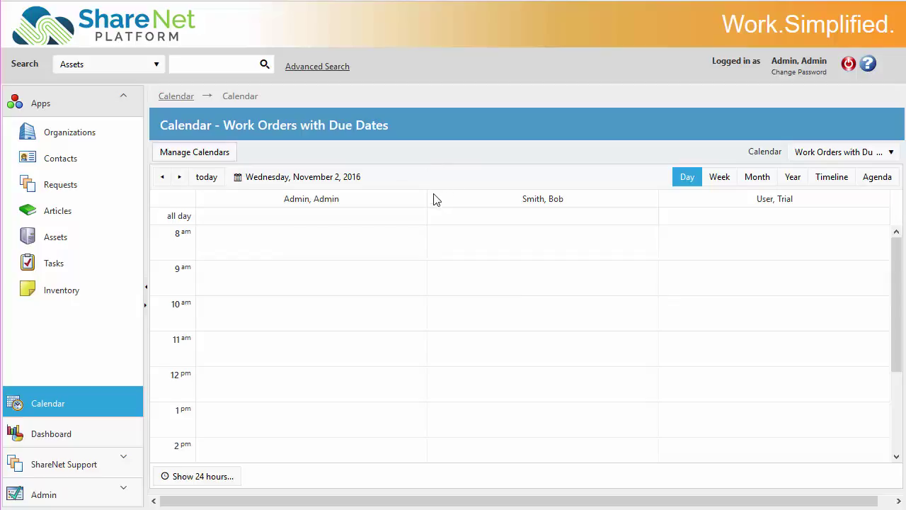
pyautogui.click(163, 177)
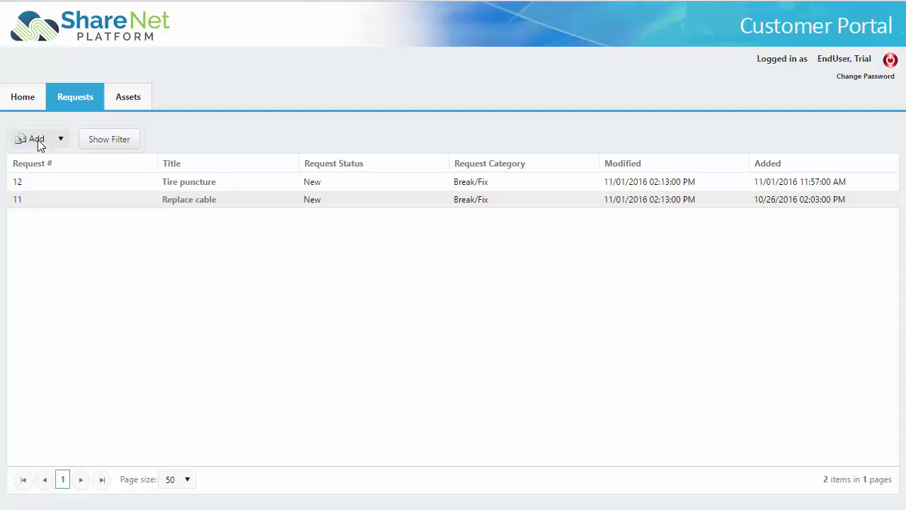
# List the customer portal's assets and select the Liebherr Crane
pyautogui.click(130, 100)
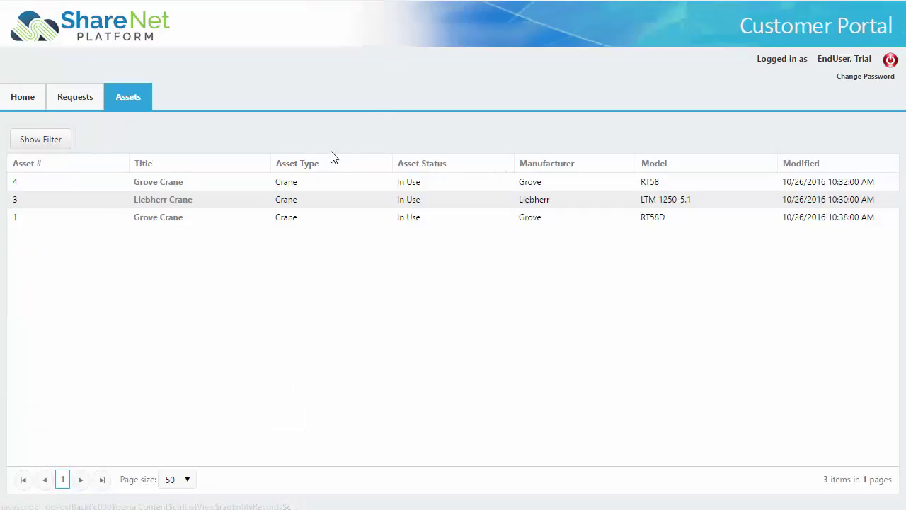
pyautogui.click(333, 200)
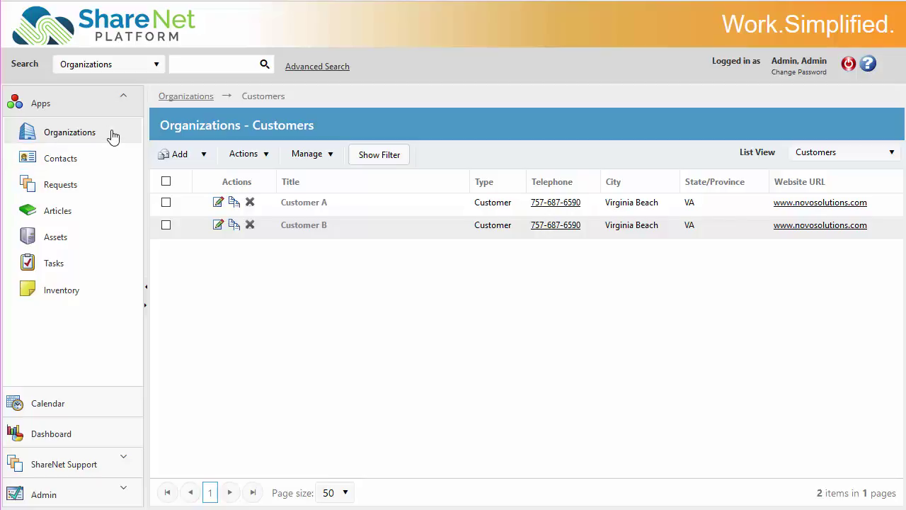
# Choose the Follow Up Calls list view to show follow-up and last-contact dates
pyautogui.click(823, 150)
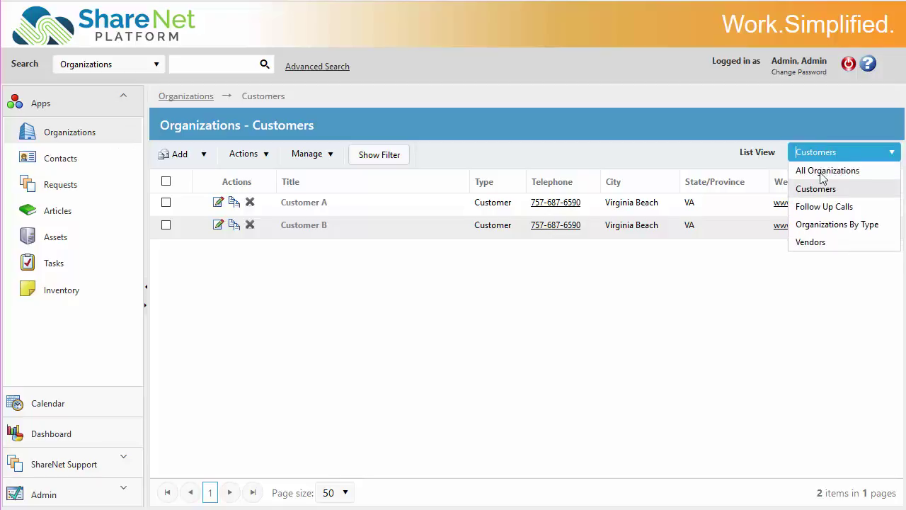
pyautogui.click(830, 209)
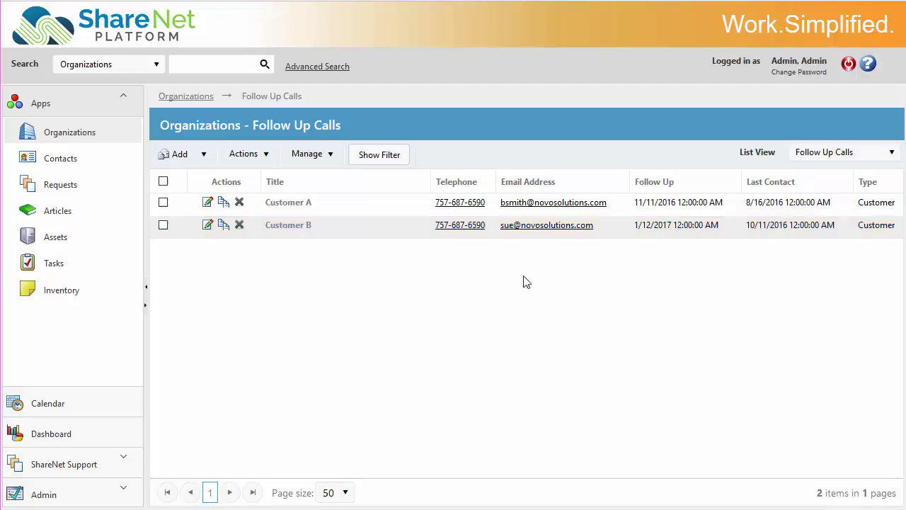
pyautogui.click(207, 225)
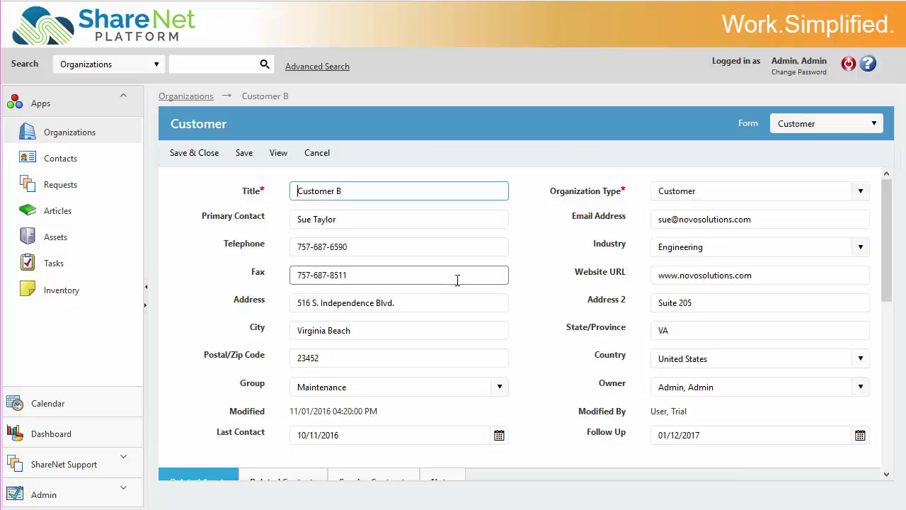
pyautogui.scroll(-2, 532, 273)
pyautogui.scroll(-1, 532, 273)
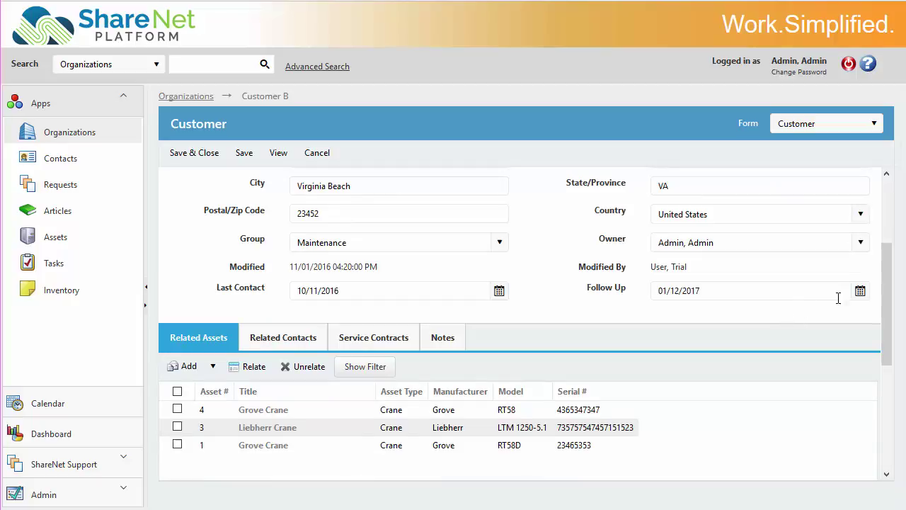
pyautogui.click(860, 291)
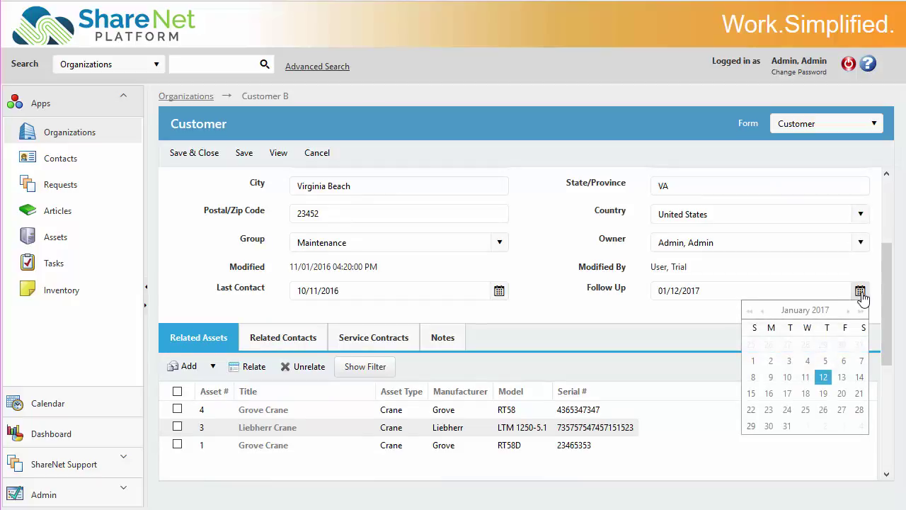
pyautogui.click(662, 323)
pyautogui.click(440, 344)
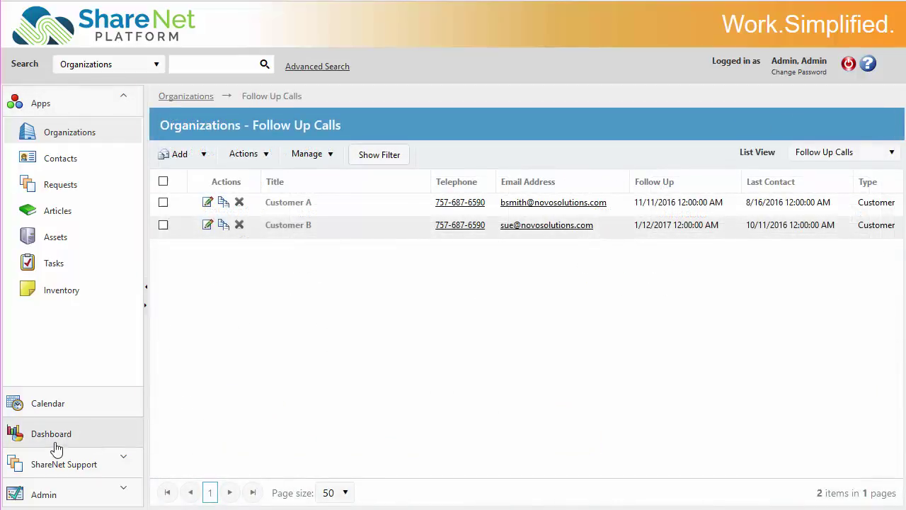
# Open the dashboards and switch to the Assets dashboard
pyautogui.click(55, 439)
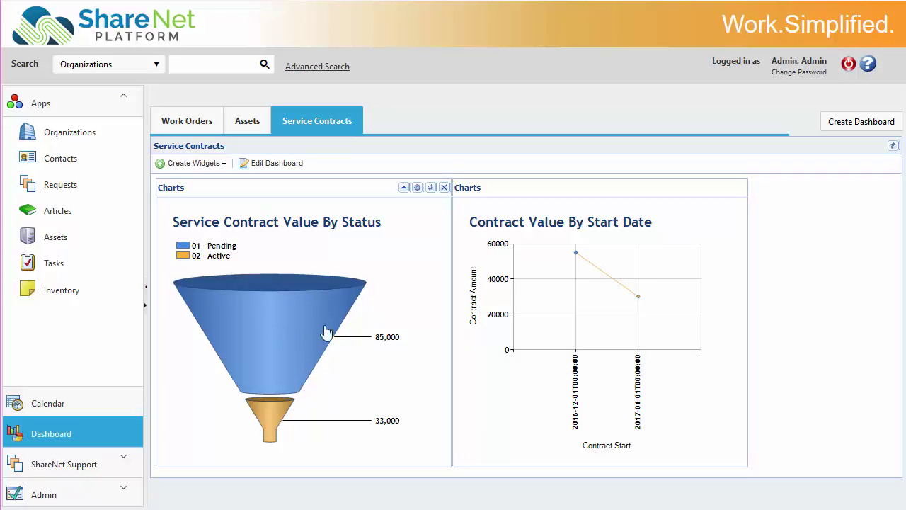
pyautogui.click(247, 122)
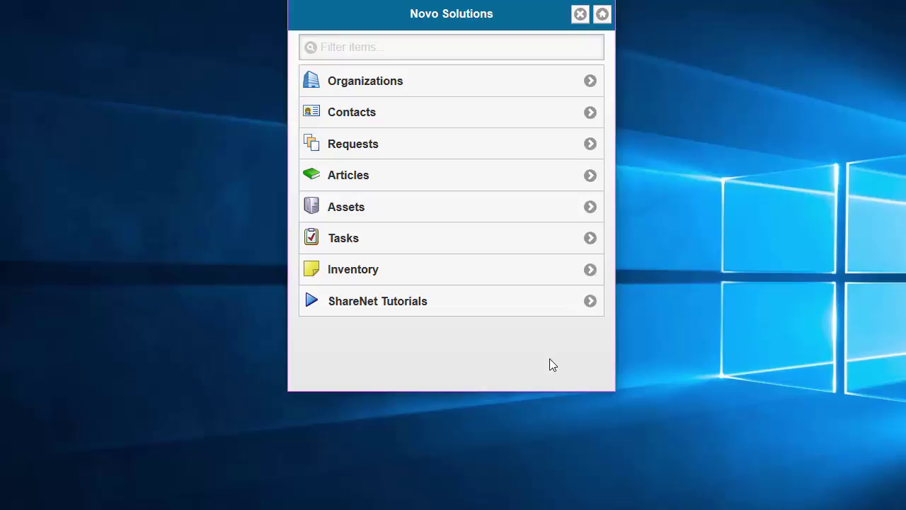
# In the mobile view, check Customer B's related assets, then its Full Service contract
pyautogui.click(368, 83)
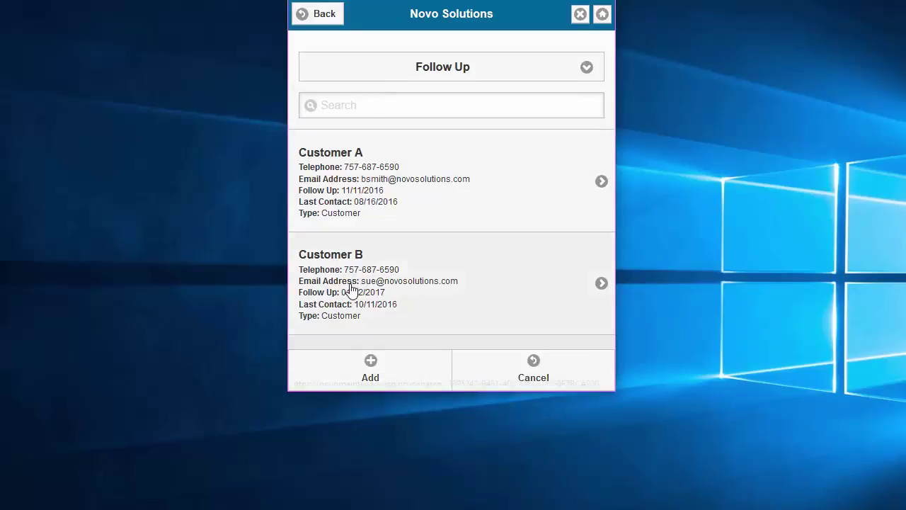
pyautogui.click(349, 289)
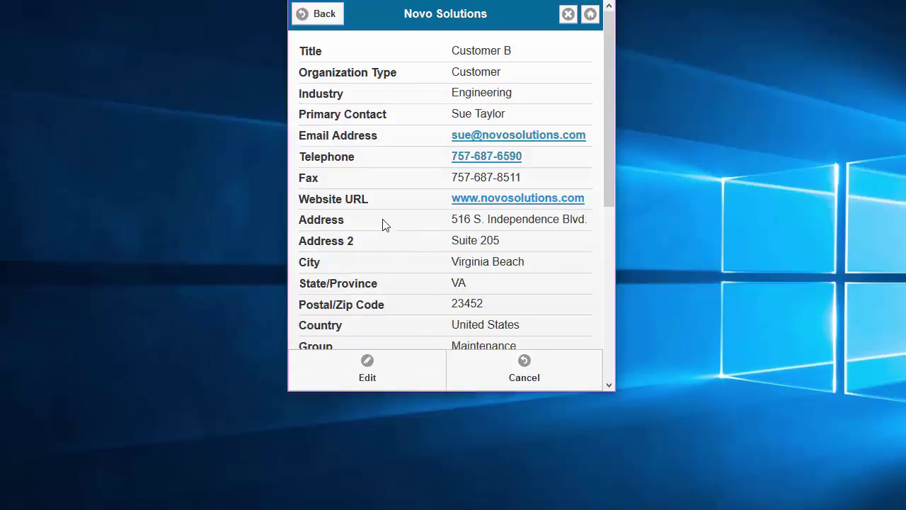
pyautogui.scroll(-5, 388, 191)
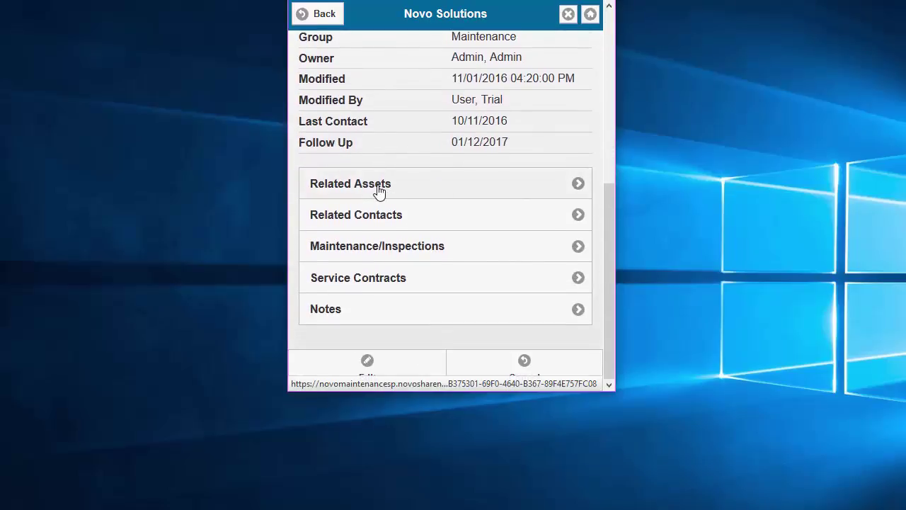
pyautogui.click(375, 190)
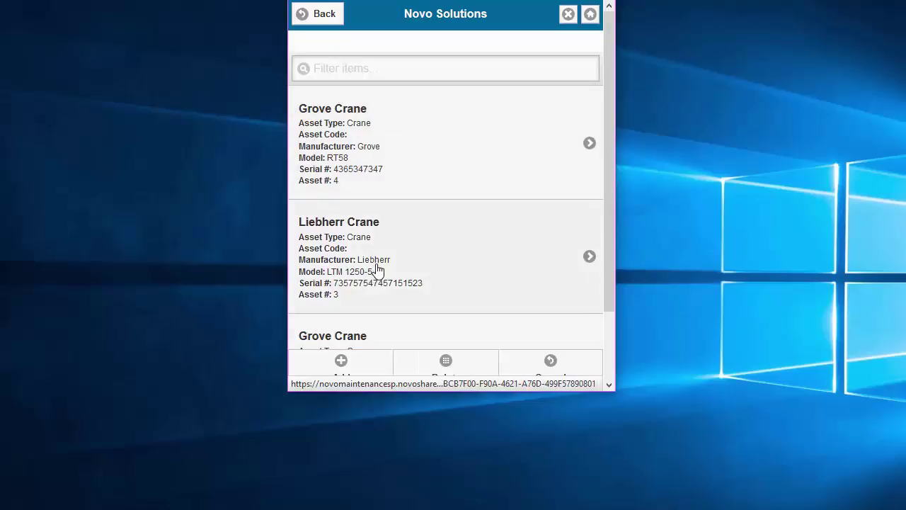
pyautogui.click(336, 24)
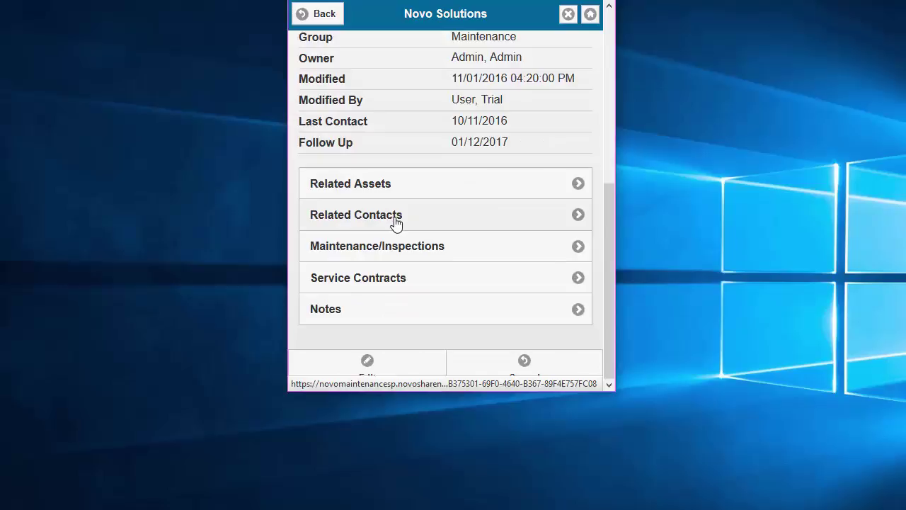
pyautogui.click(401, 284)
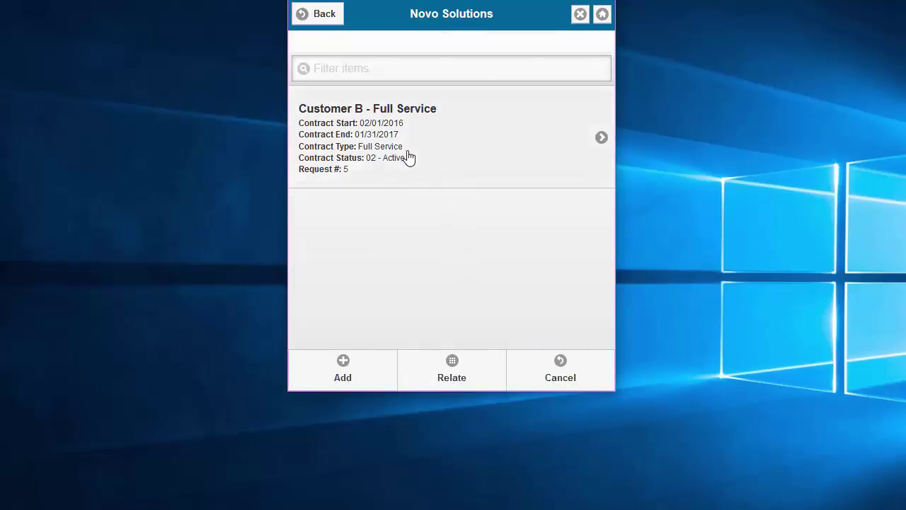